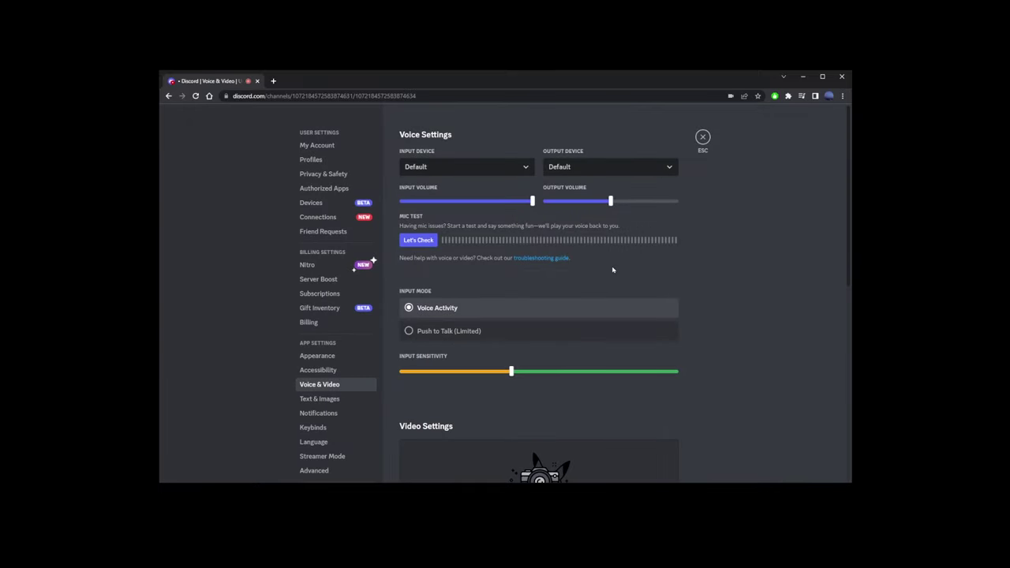
- Close the current settings view and reopen Discord's User Settings on the Voice & Video page
left_click(702, 137)
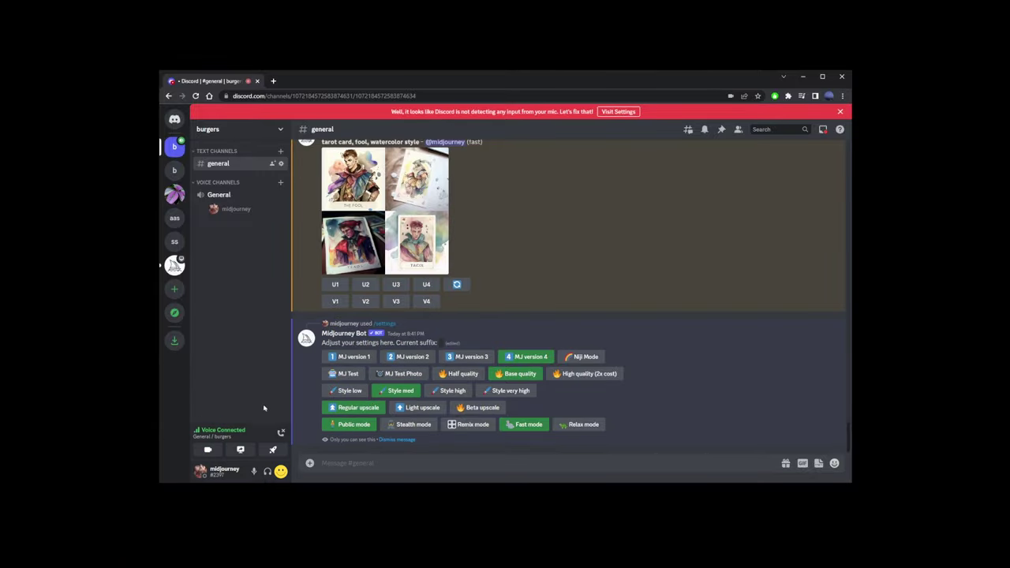
left_click(282, 471)
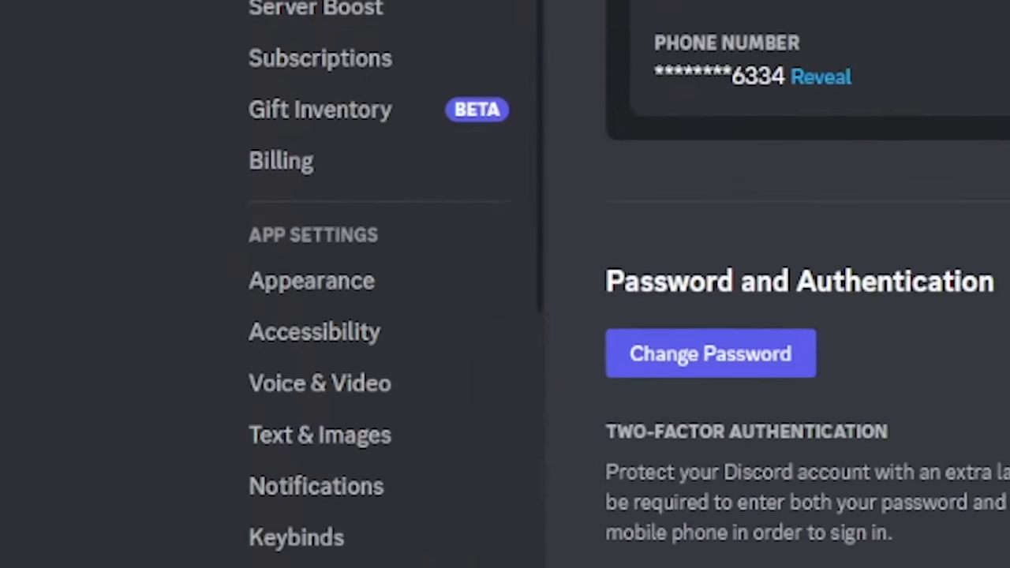
left_click(330, 393)
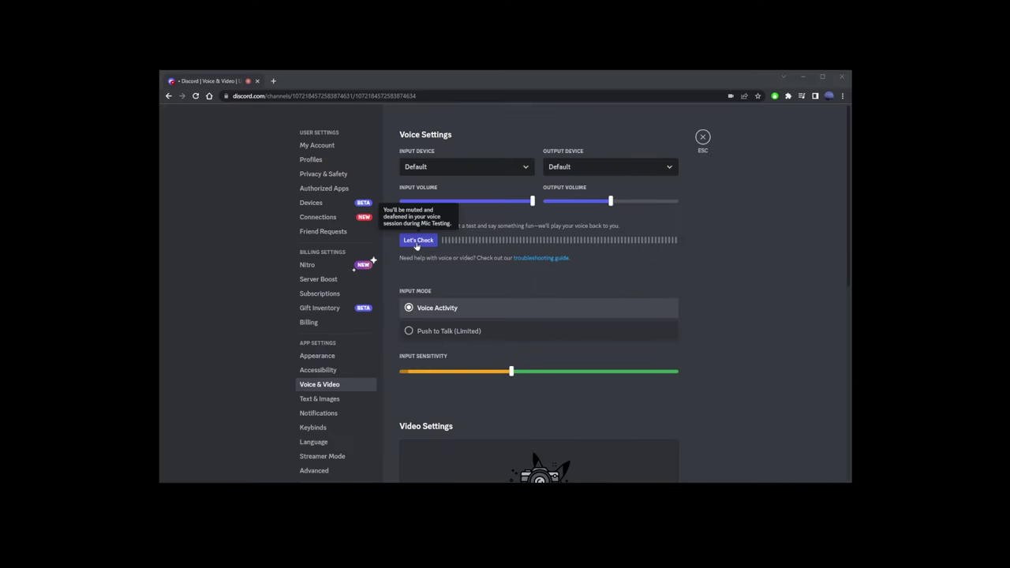
left_click(418, 240)
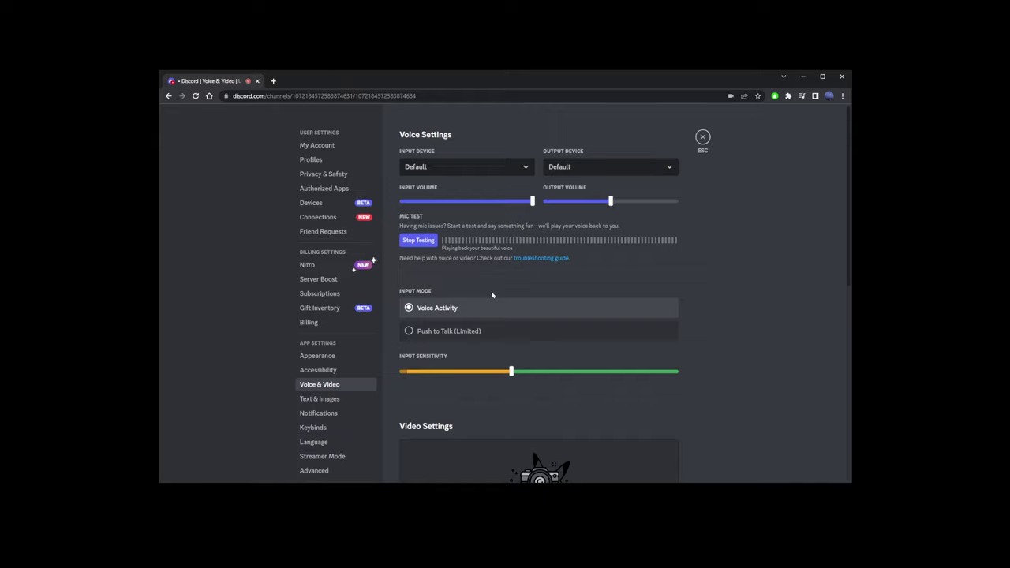
left_click(418, 239)
- Keep Default as the input device and run a quick mic test
left_click(516, 167)
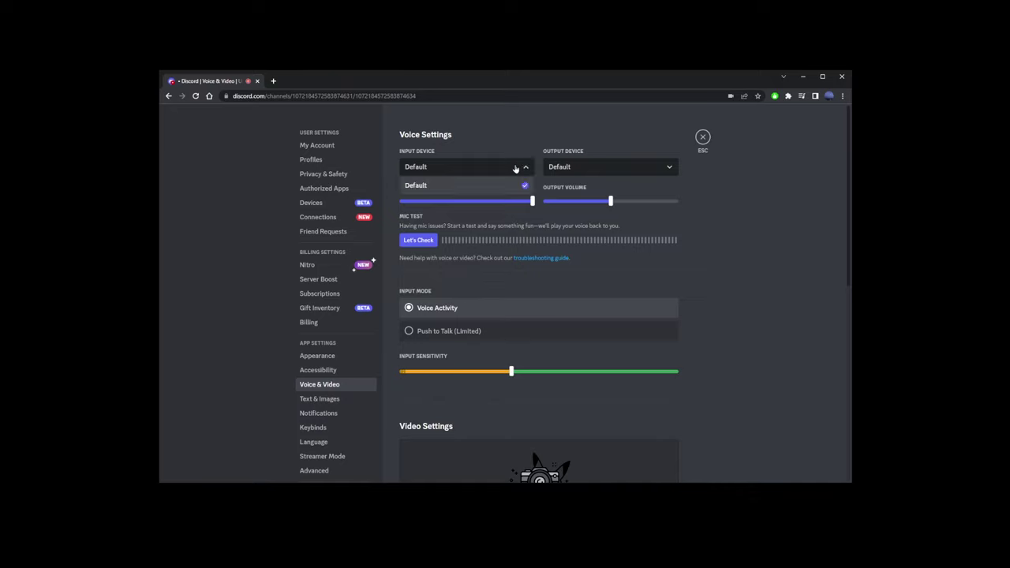
left_click(444, 191)
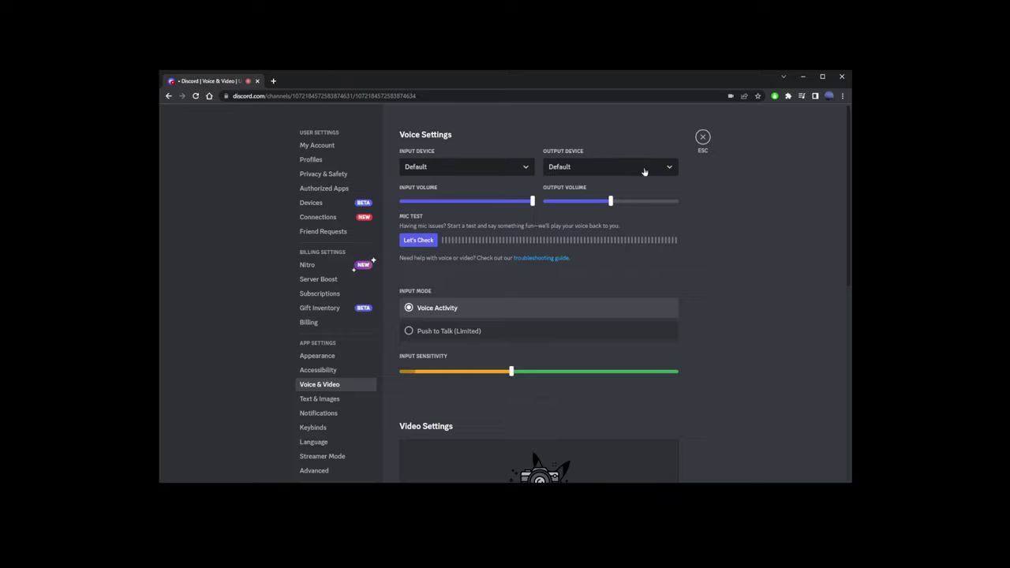
left_click(417, 240)
left_click(418, 240)
- Set input volume to 96% and sensitivity to -82dB, leaving the mode on Voice Activity
mouse_move(533, 200)
left_mouse_down()
mouse_move(431, 200)
mouse_move(544, 200)
left_mouse_up()
mouse_move(511, 372)
mouse_move(511, 371)
left_mouse_down()
mouse_move(449, 370)
mouse_move(584, 370)
mouse_move(455, 357)
mouse_move(462, 371)
mouse_move(482, 371)
left_mouse_up()
left_click(448, 331)
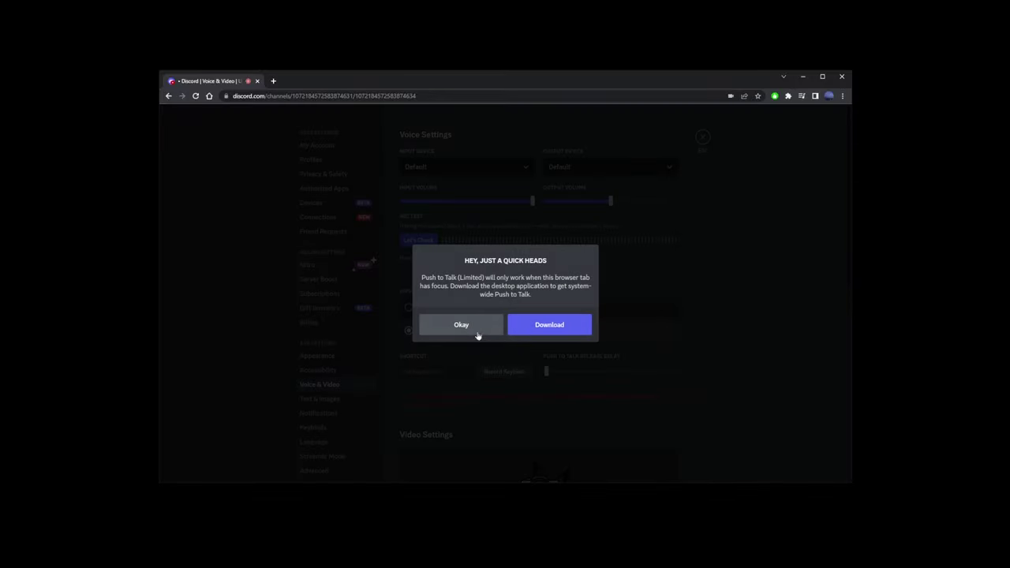
left_click(477, 335)
left_click(432, 312)
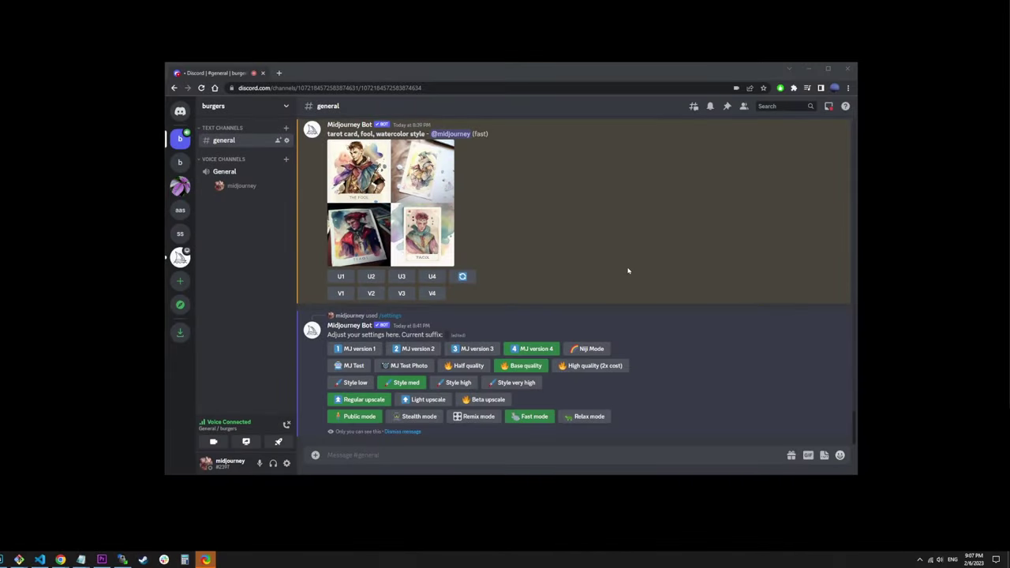
- Go from the taskbar speaker icon through Windows Sound settings to the classic Sound Control Panel
right_click(940, 560)
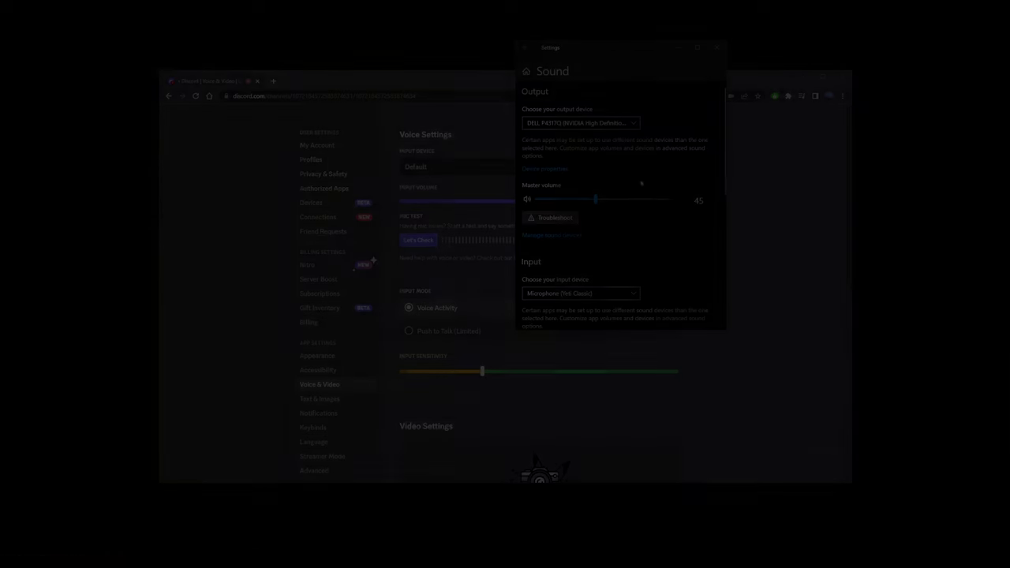
scroll(639, 183, "down", 5)
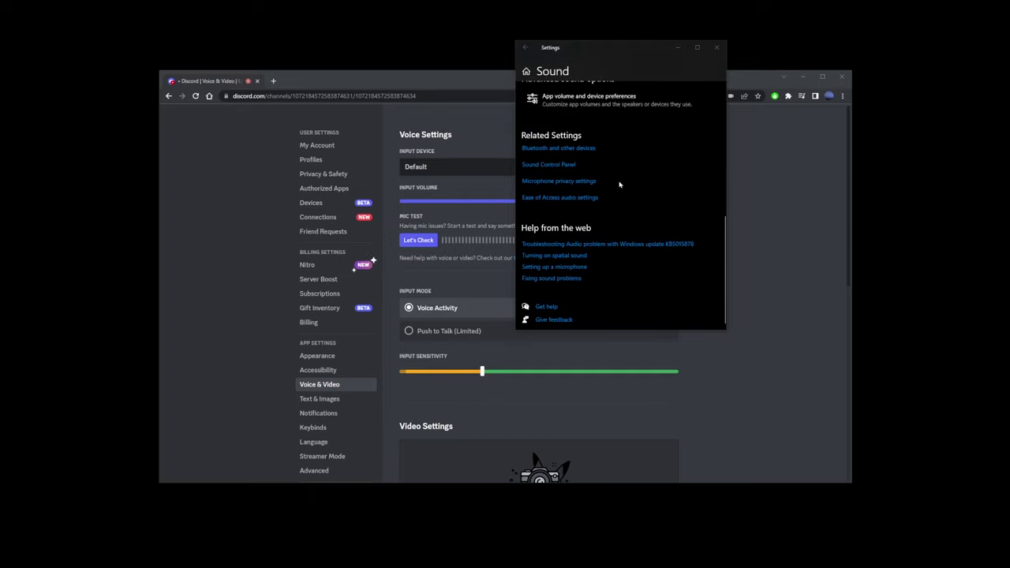
left_click(539, 167)
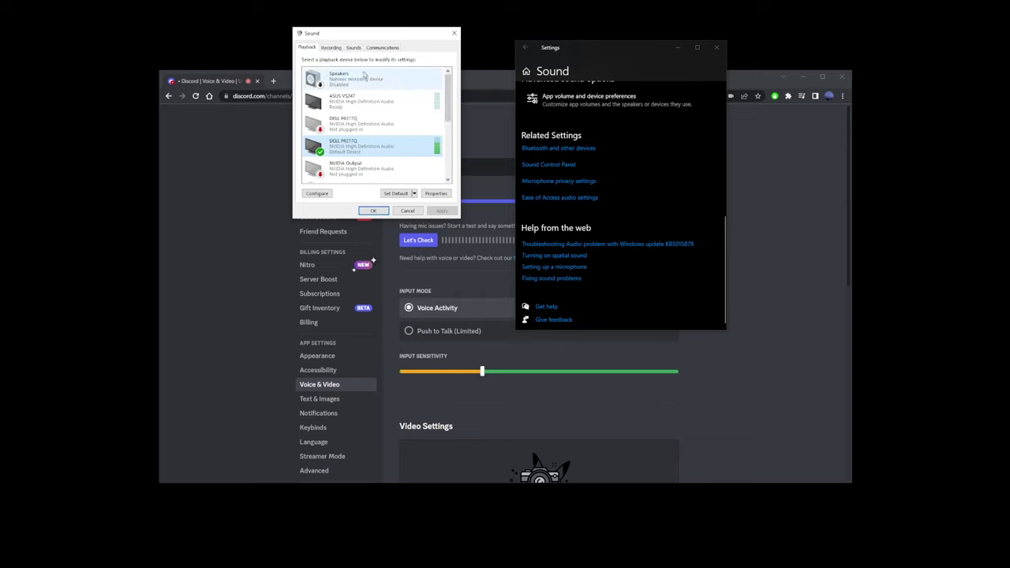
- On the Recording tab, disable the Yeti Classic microphone and then enable it again
left_click(331, 47)
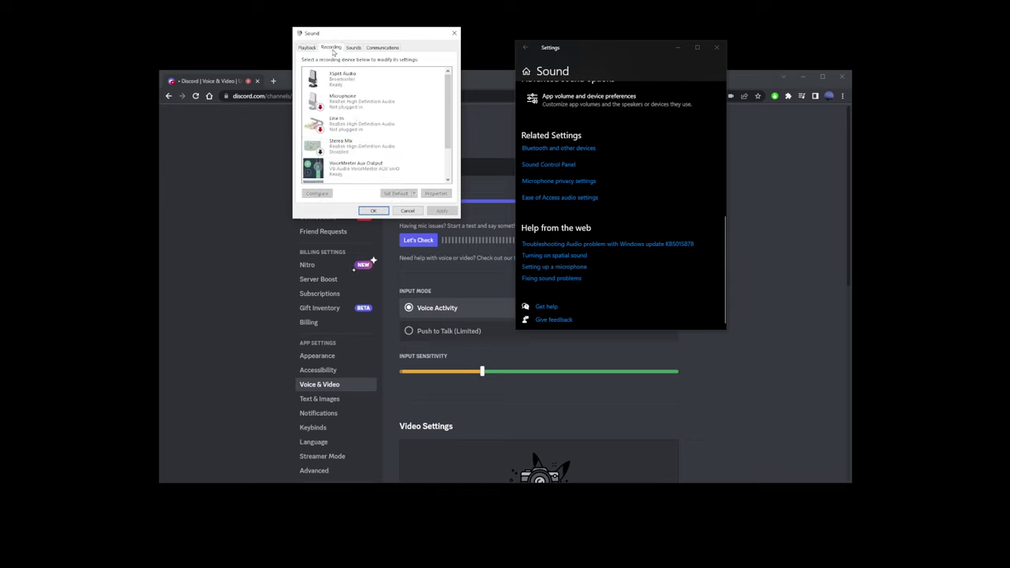
left_click_drag(448, 94, 456, 132)
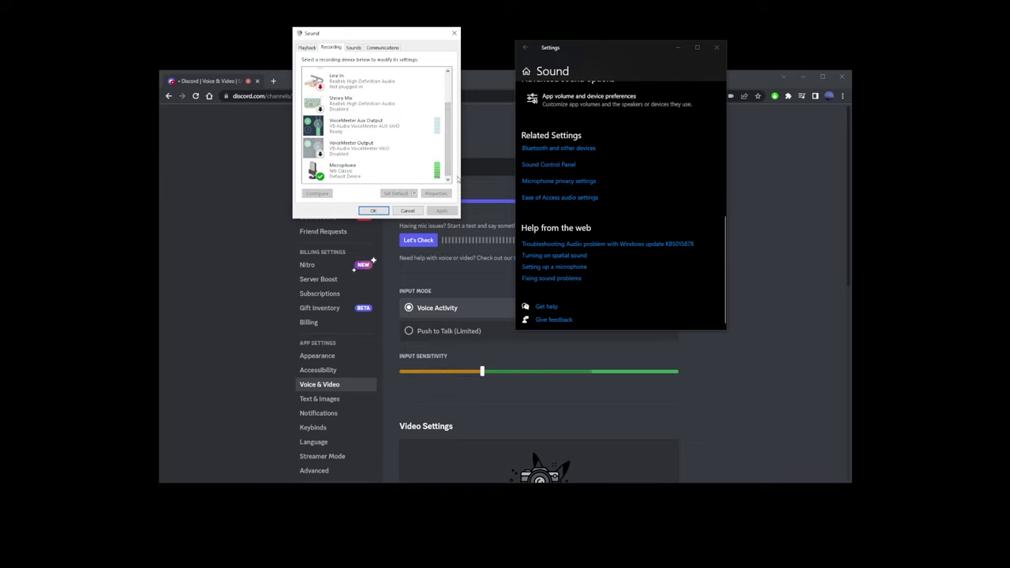
left_click(366, 171)
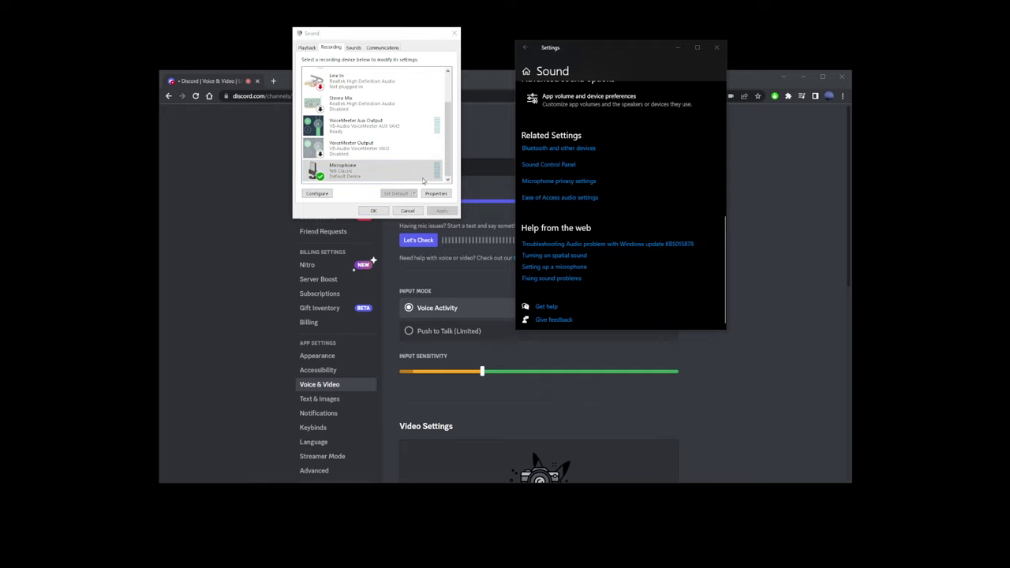
right_click(390, 178)
left_click(413, 190)
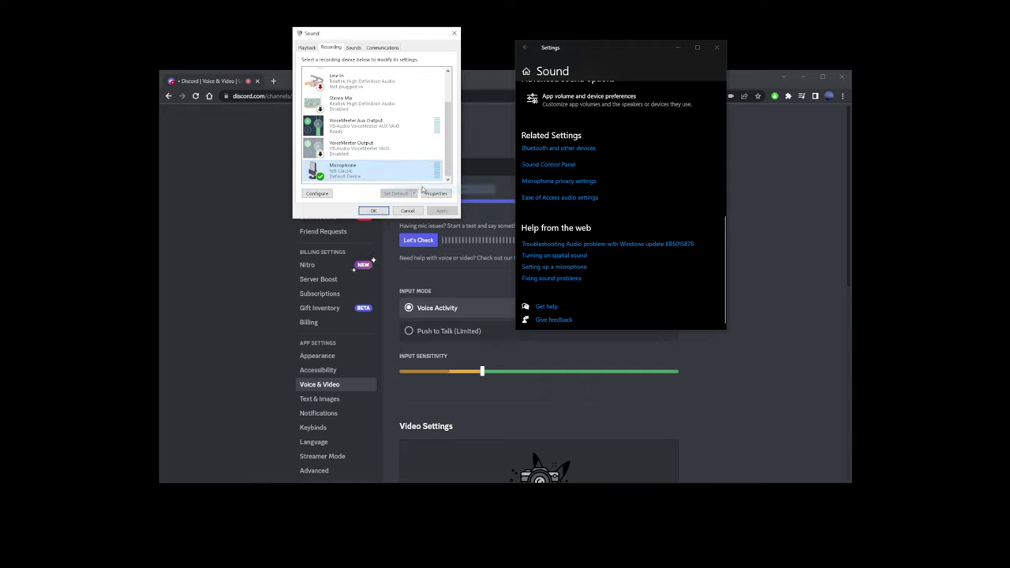
right_click(397, 173)
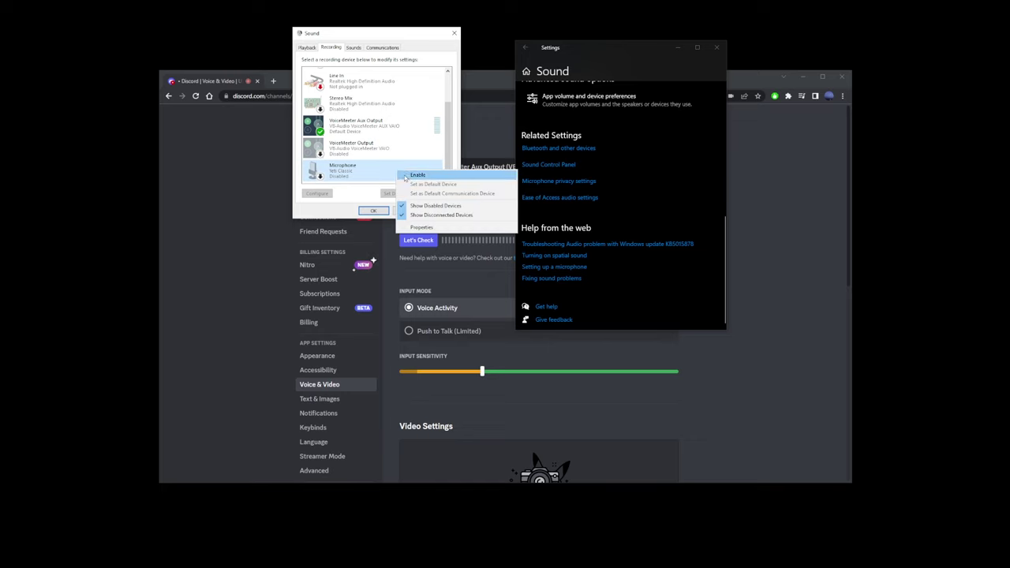
left_click(427, 176)
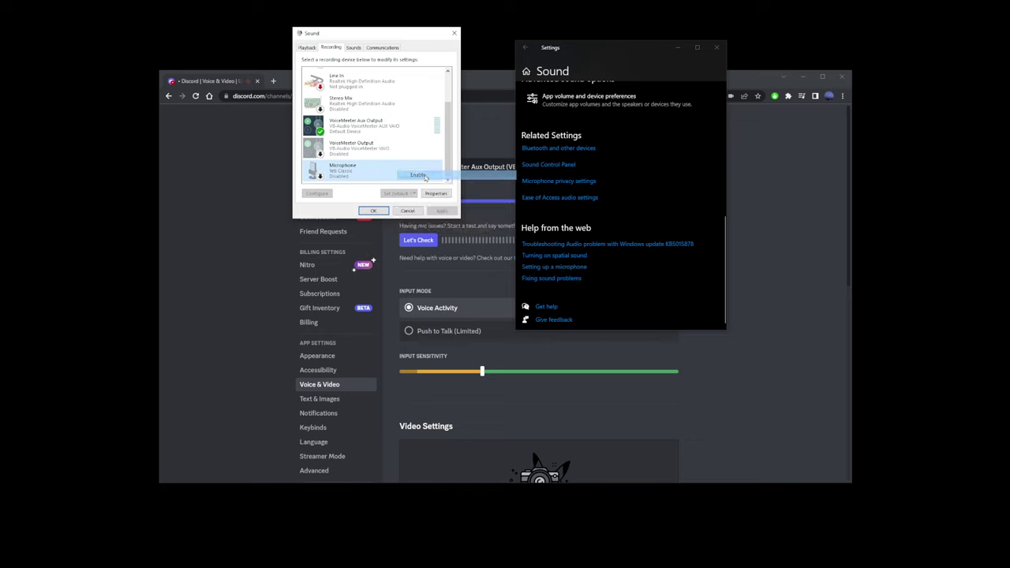
- Dismiss the VoiceMeeter Output menu, then select Microphone (Yeti Classic) and bring up its context menu
left_click(379, 159)
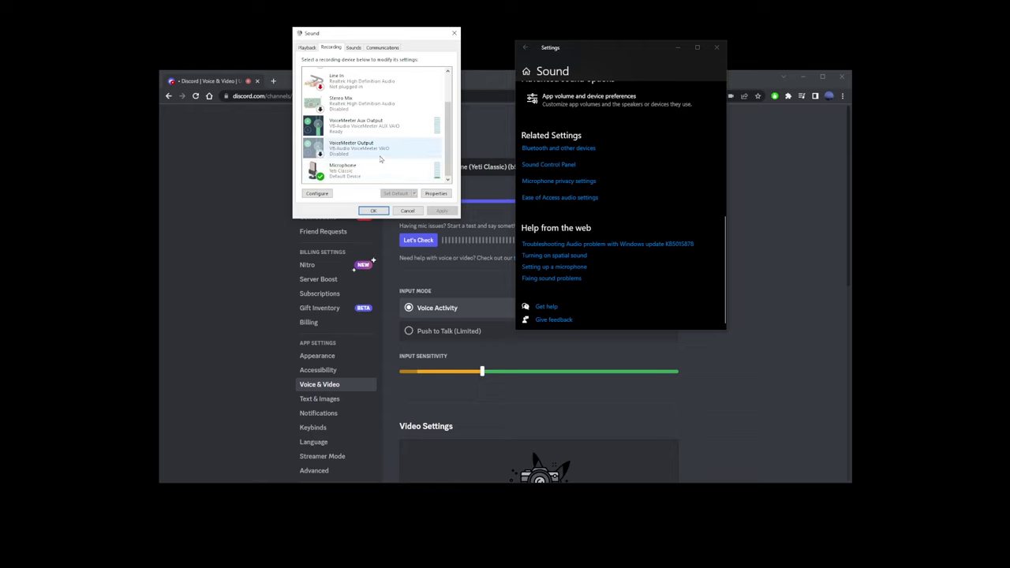
right_click(380, 159)
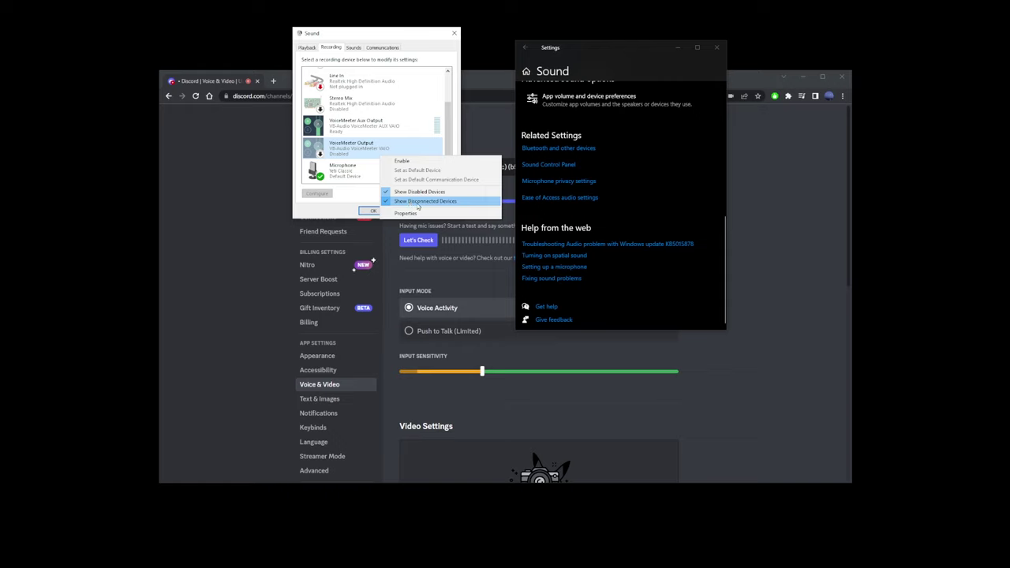
left_click(360, 195)
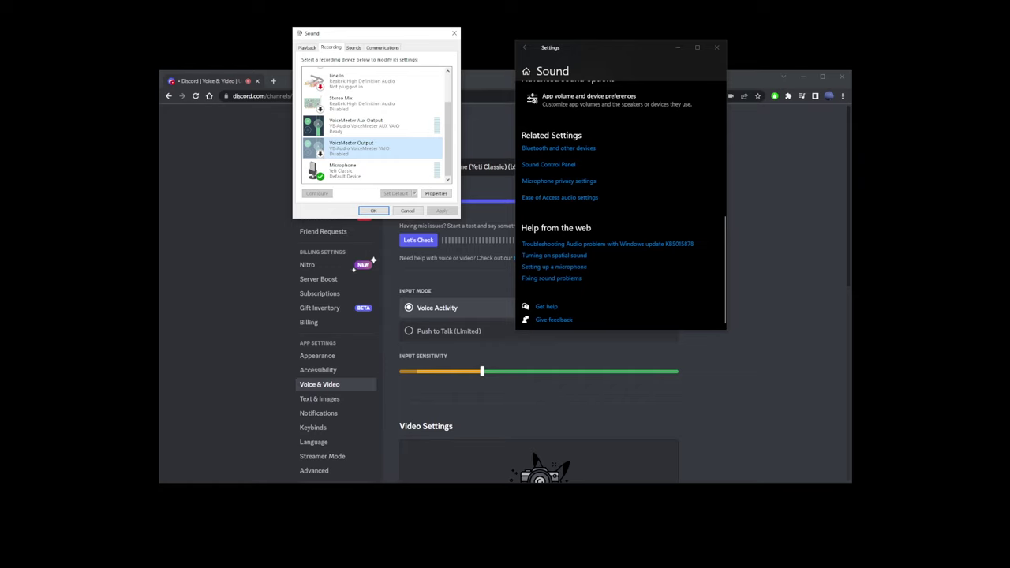
left_click(541, 120)
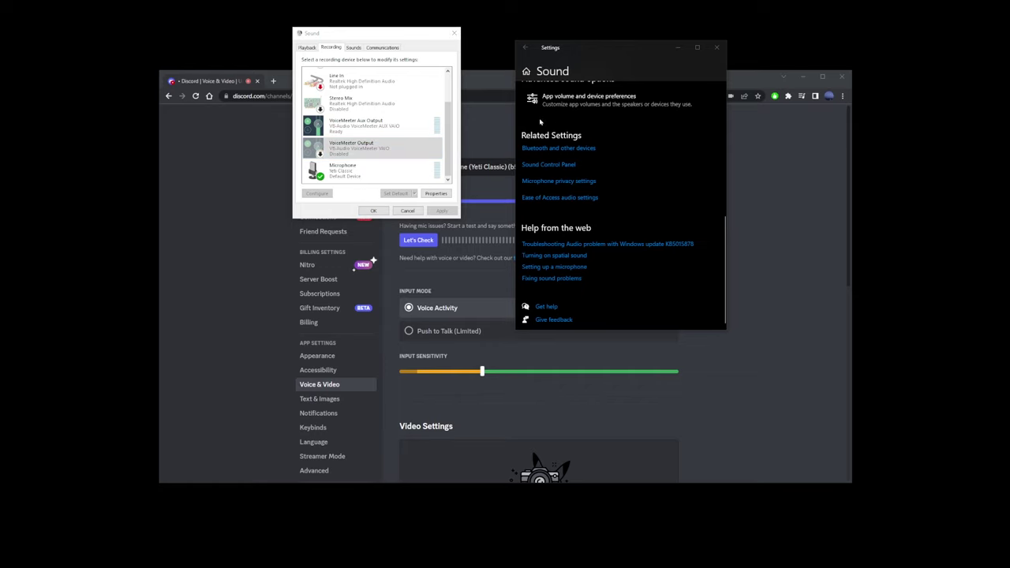
left_click(376, 172)
right_click(375, 168)
- Open the Yeti Classic microphone's Properties and raise its level from 60 to 66
left_click(410, 215)
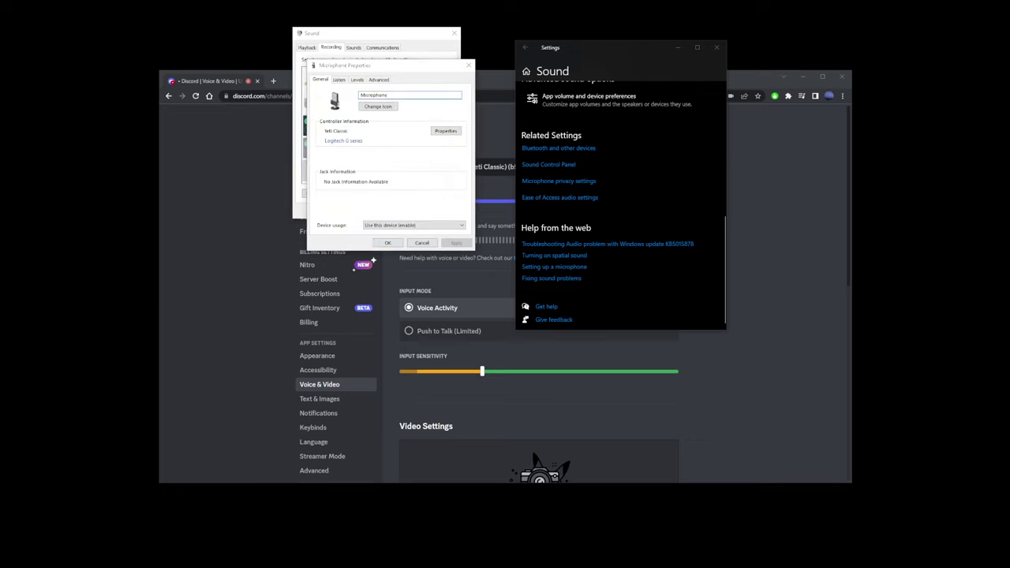
left_click(447, 131)
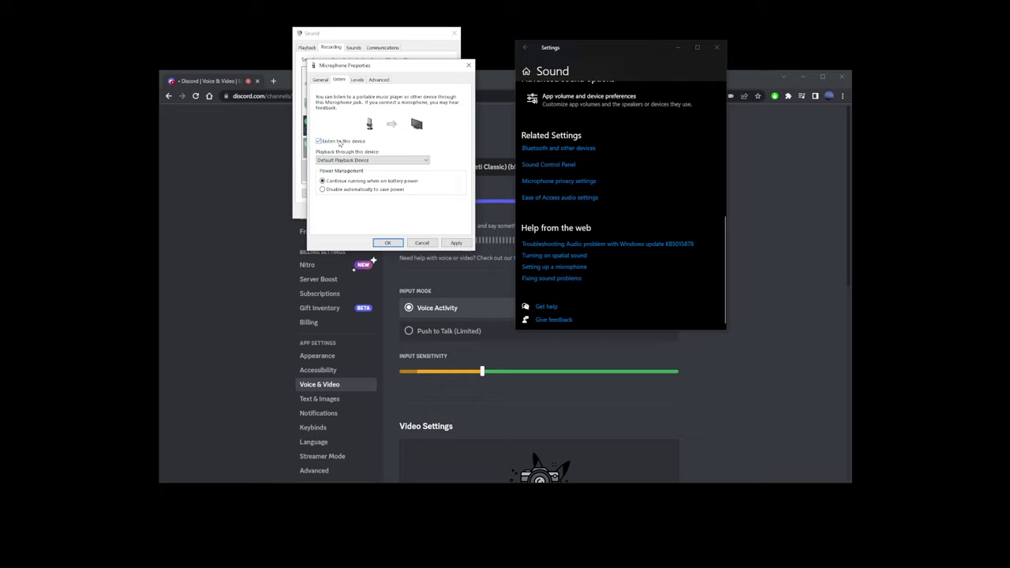
left_click(356, 81)
left_click_drag(363, 108, 367, 108)
- Review the Advanced and Listen tabs unchanged, then check device usage on the General tab
left_click(378, 79)
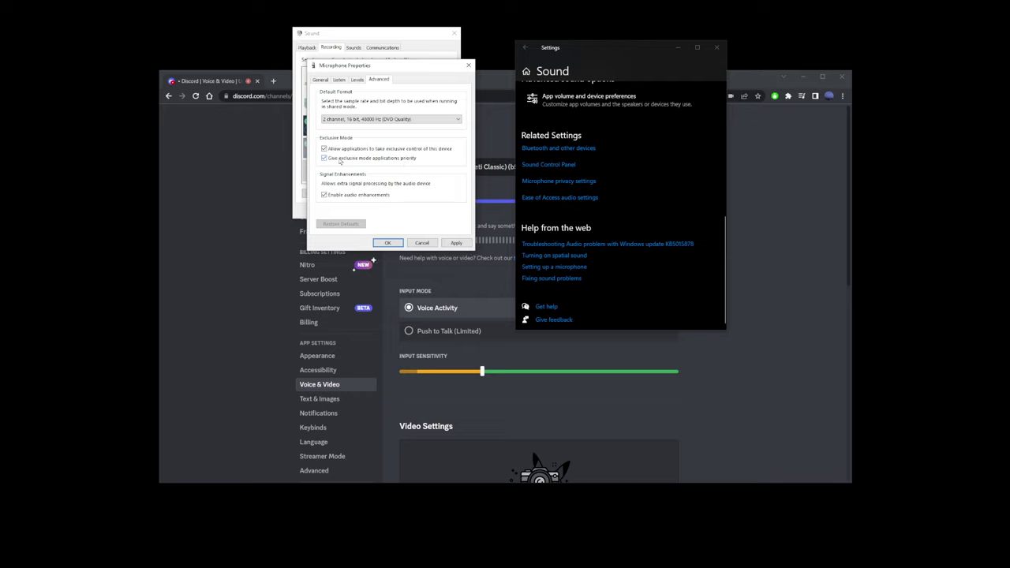
left_click(356, 80)
left_click(338, 79)
left_click(367, 160)
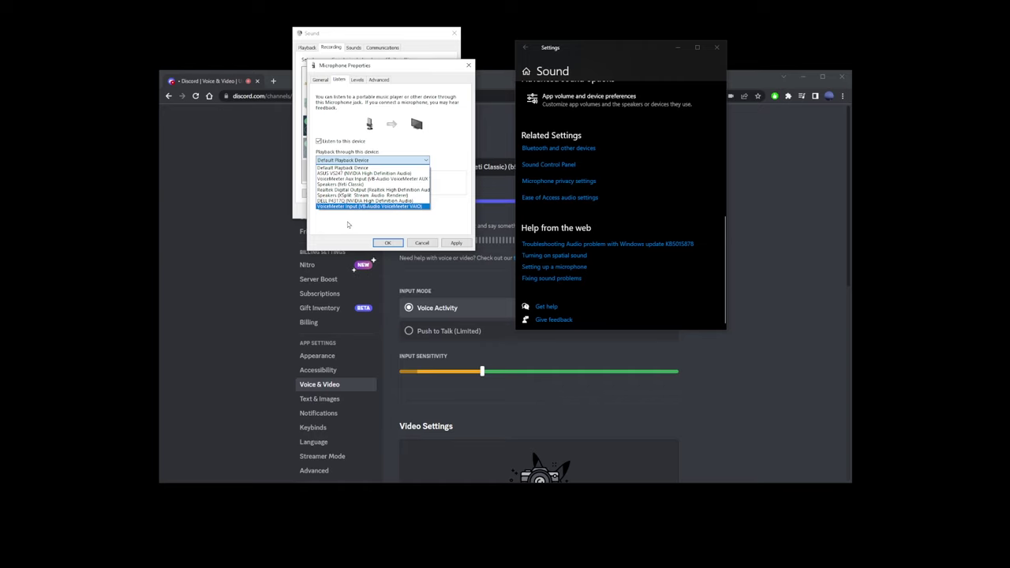
left_click(349, 225)
left_click(318, 81)
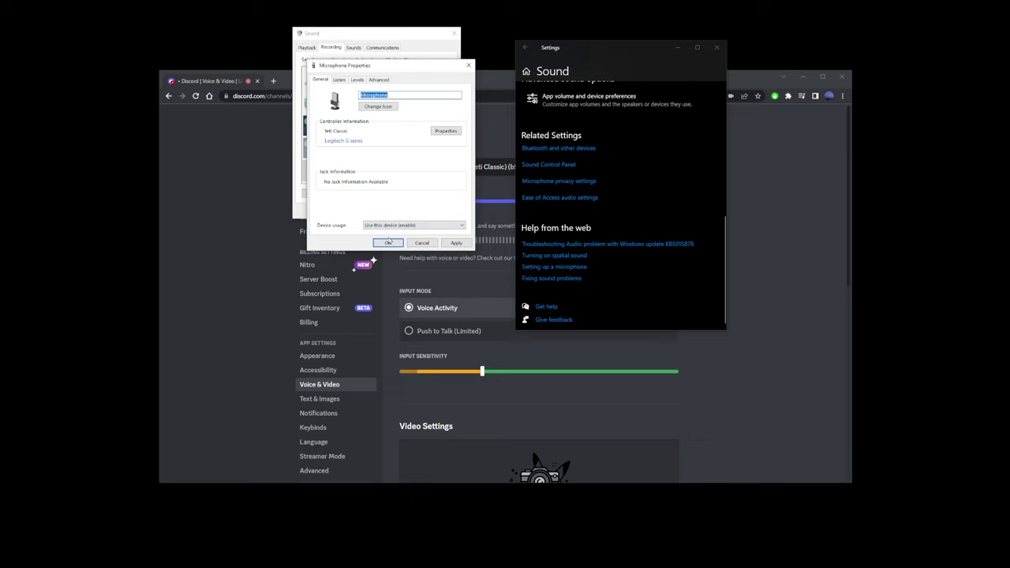
left_click(393, 226)
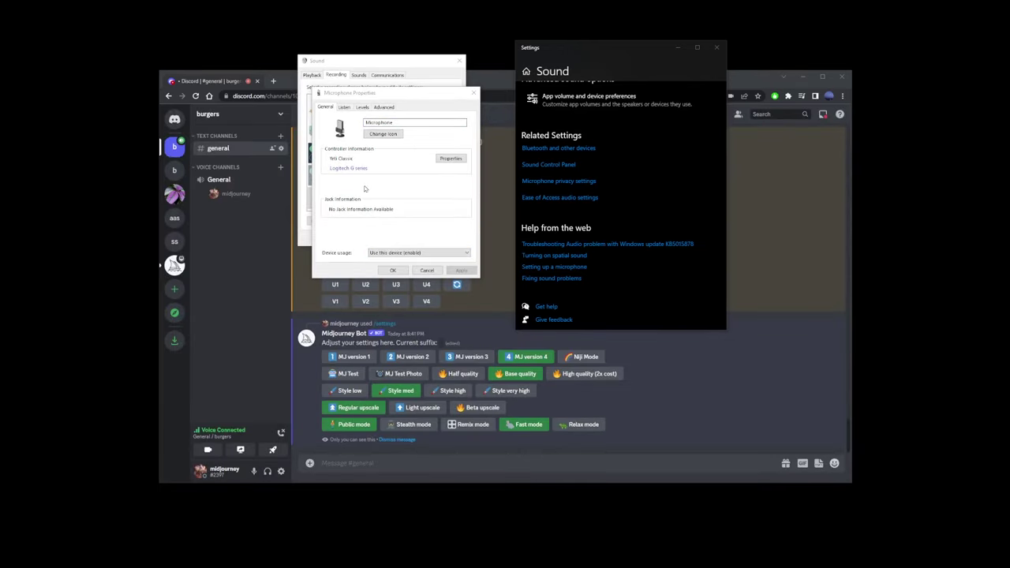
- Open the Yeti Classic controller properties, confirm it is working properly, and view its driver
left_click(451, 158)
left_click_drag(365, 212, 435, 215)
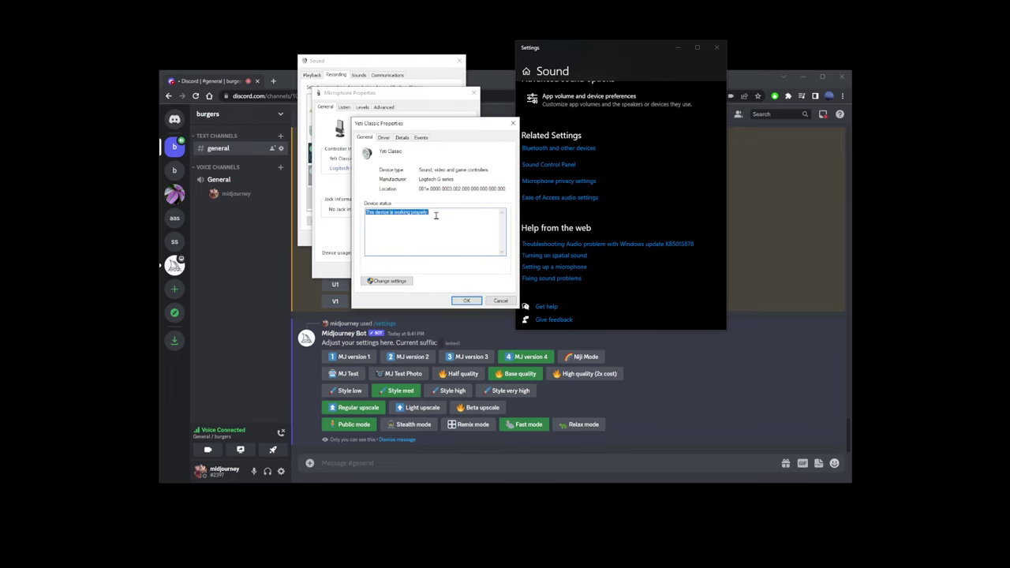
left_click(383, 137)
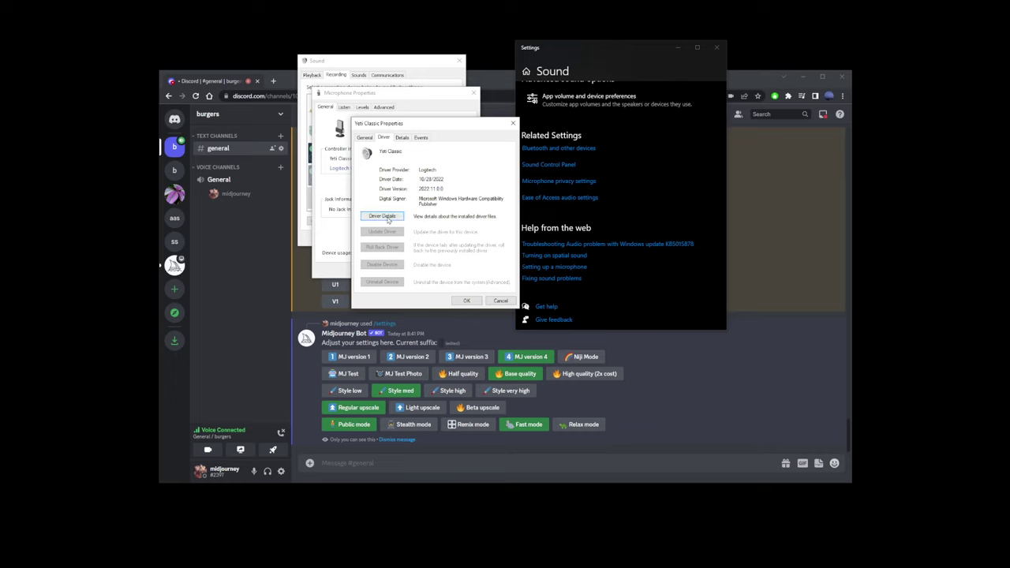
key("ctrl+shift+Tab")
left_click(384, 138)
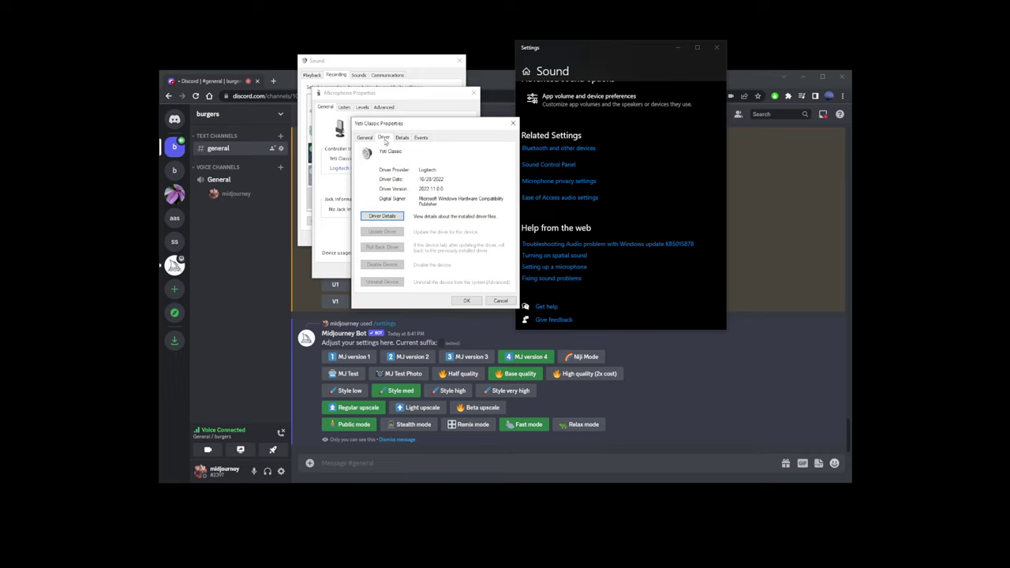
- Review the Yeti Classic driver files, then close the driver, controller and microphone properties
left_click(389, 218)
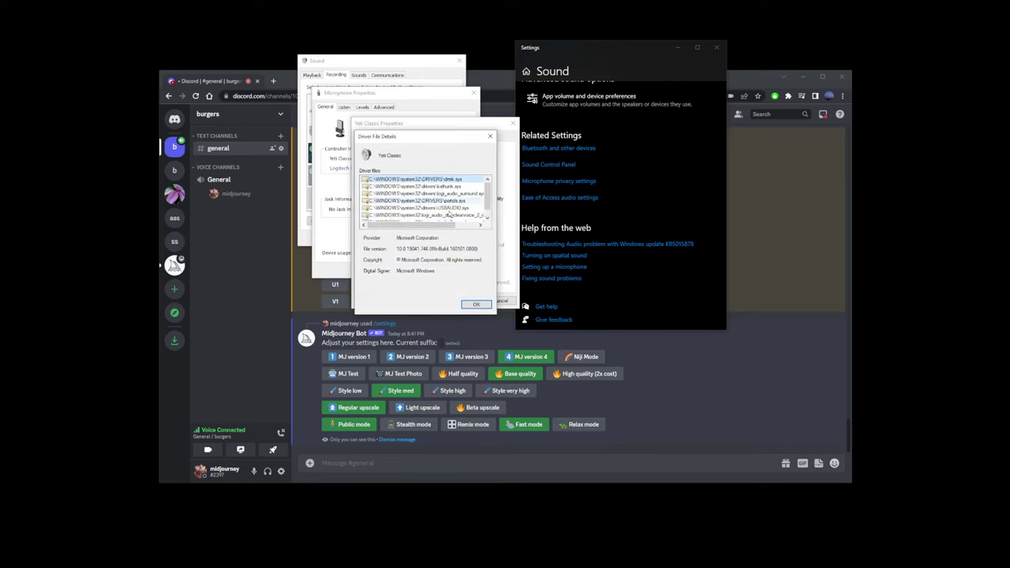
left_click(476, 304)
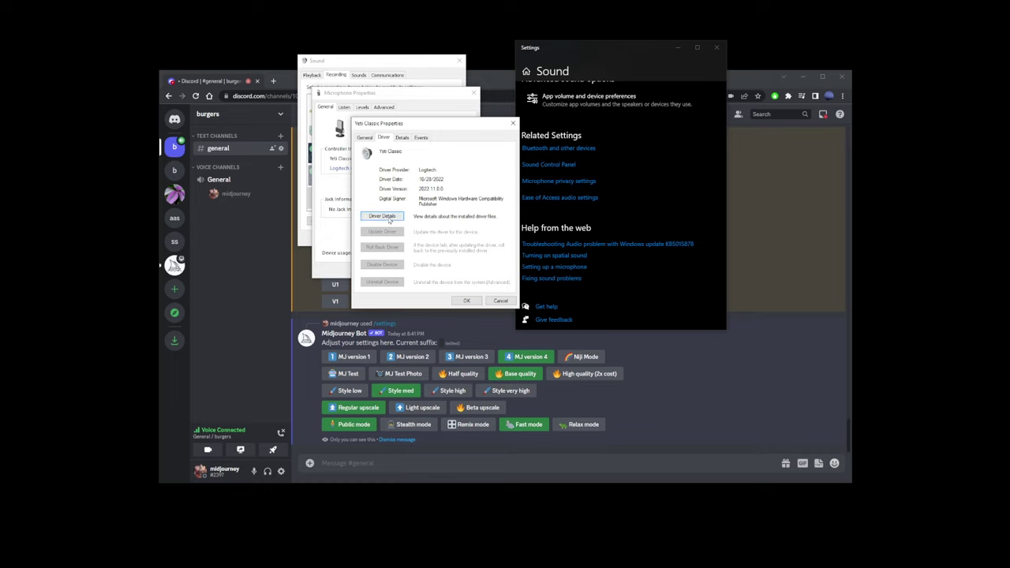
left_click(461, 301)
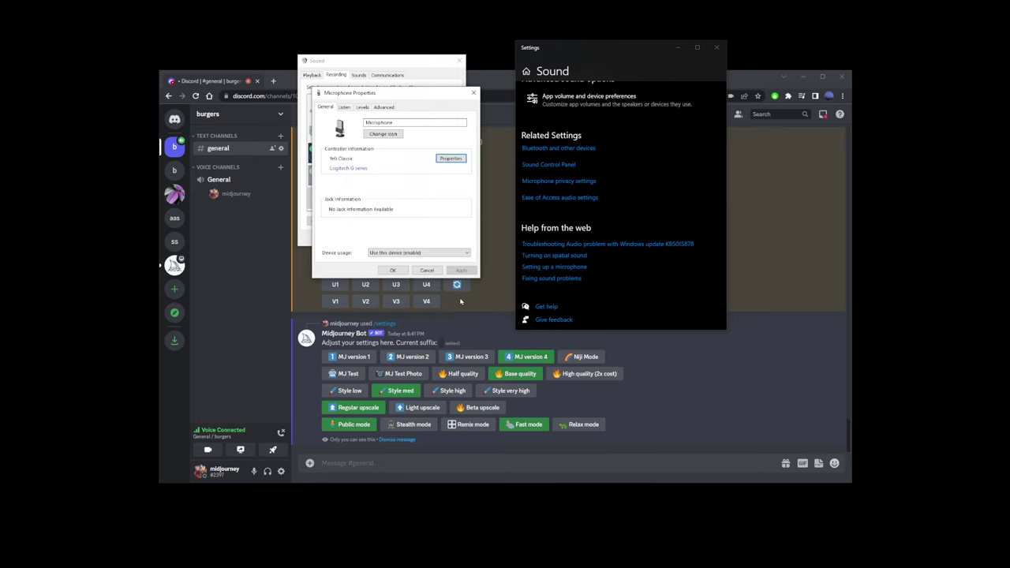
left_click(393, 271)
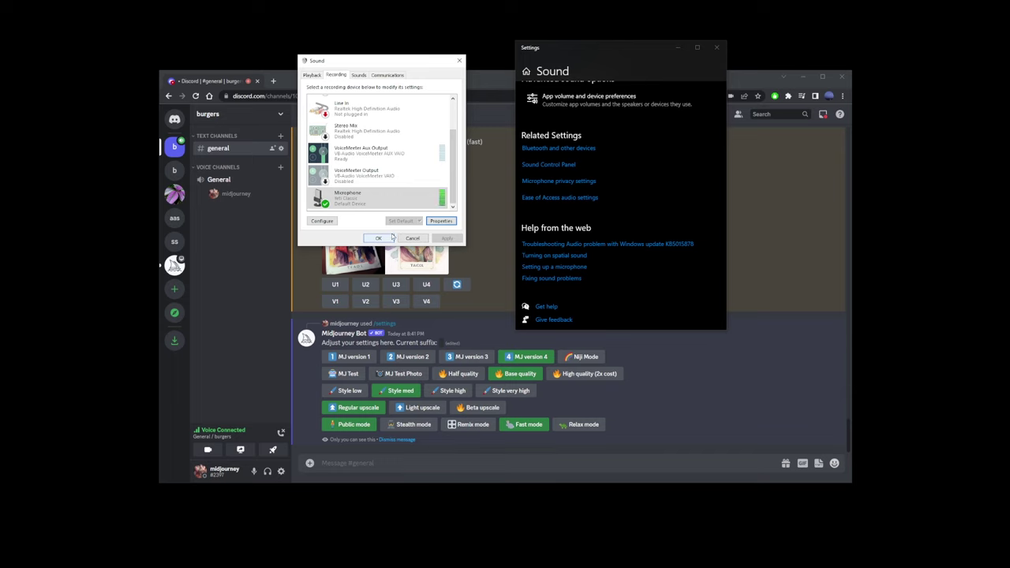
- Close the Sound window, then disconnect from and rejoin Discord's General voice channel
left_click(381, 239)
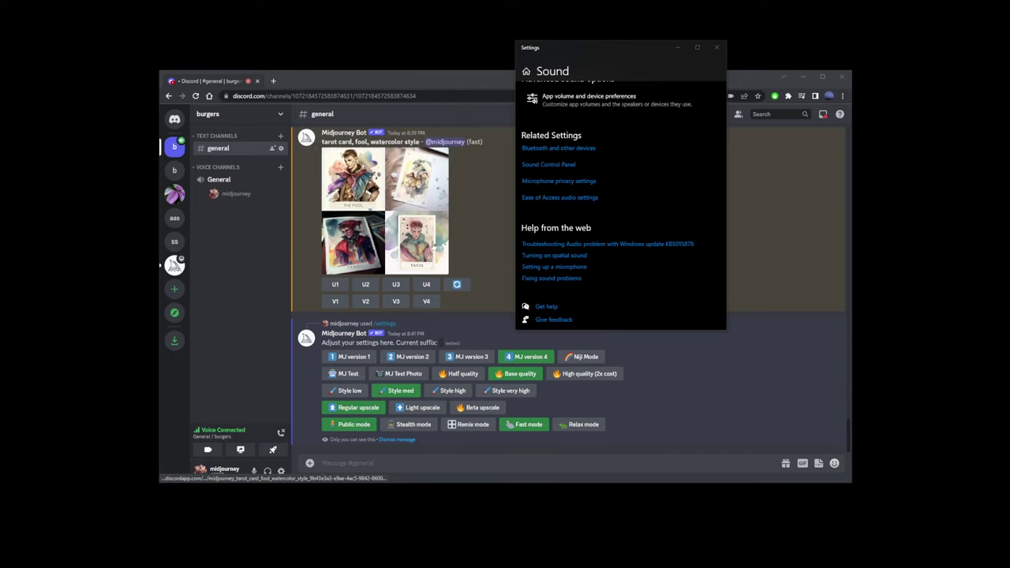
left_click(244, 211)
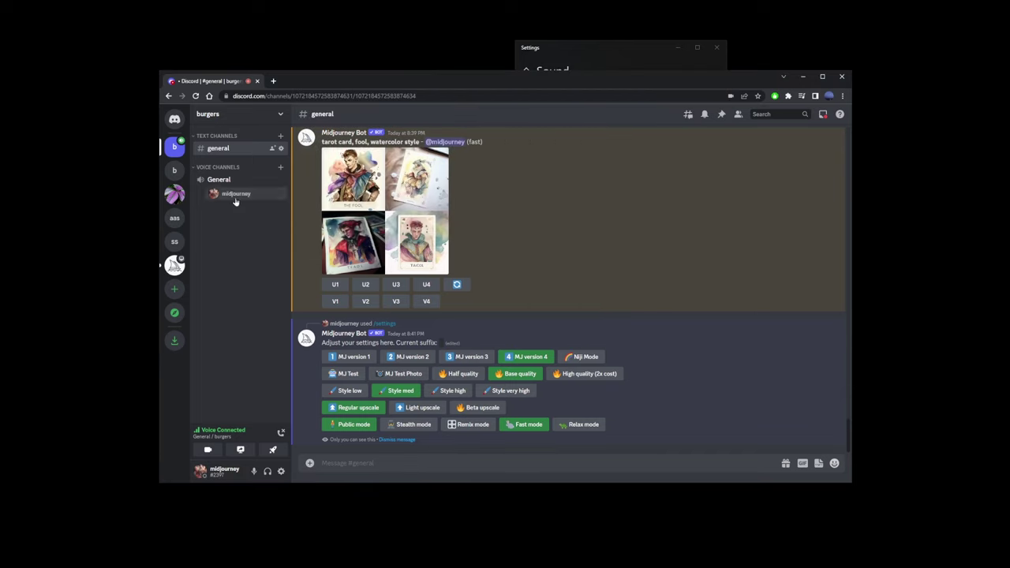
left_click(237, 194)
left_click(266, 277)
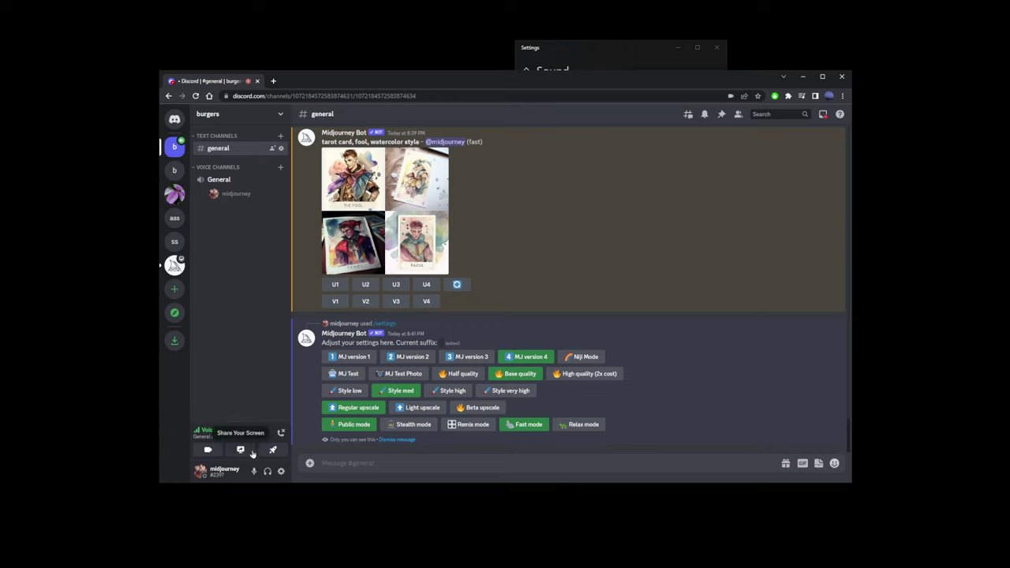
left_click(280, 433)
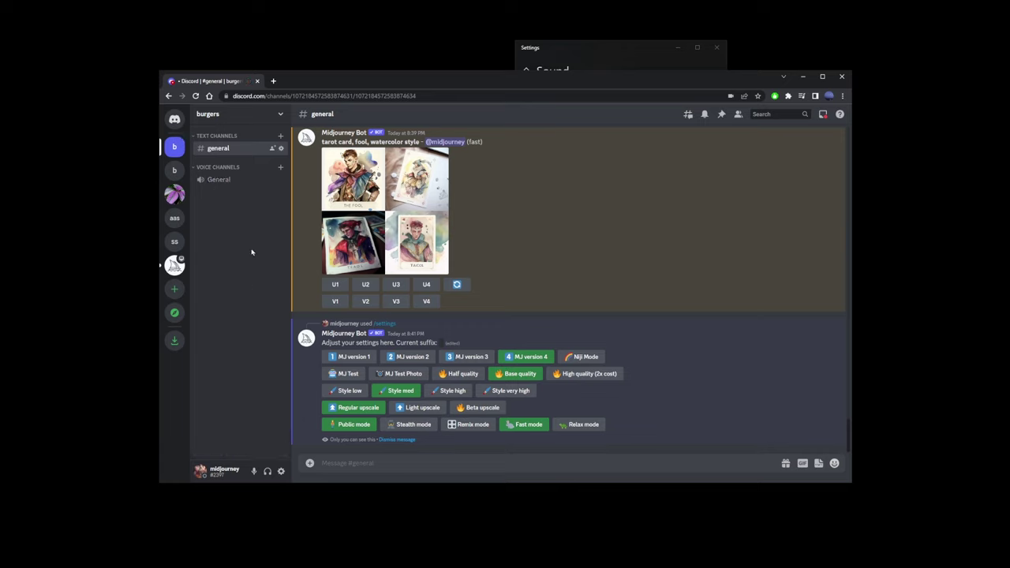
left_click(217, 180)
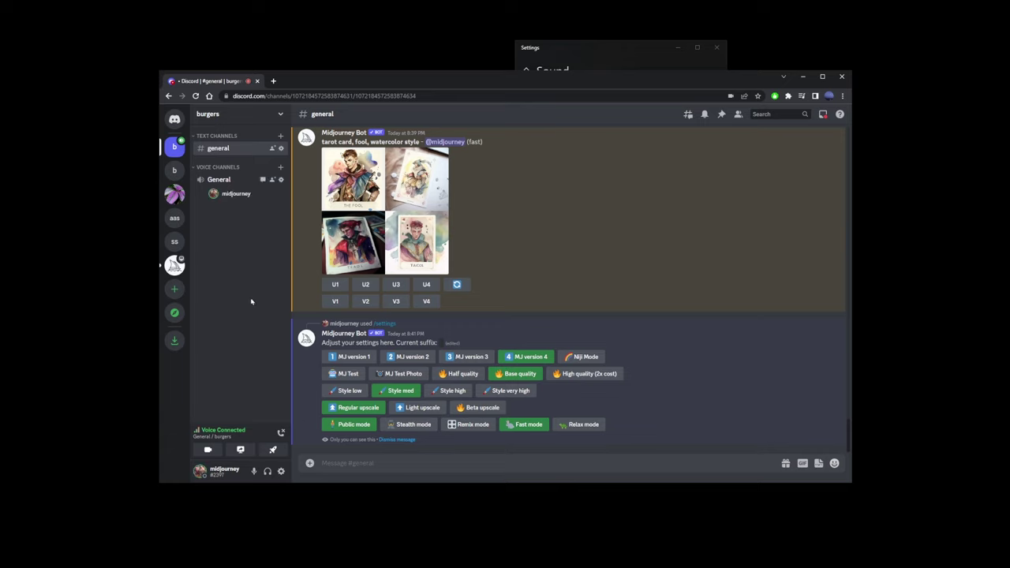